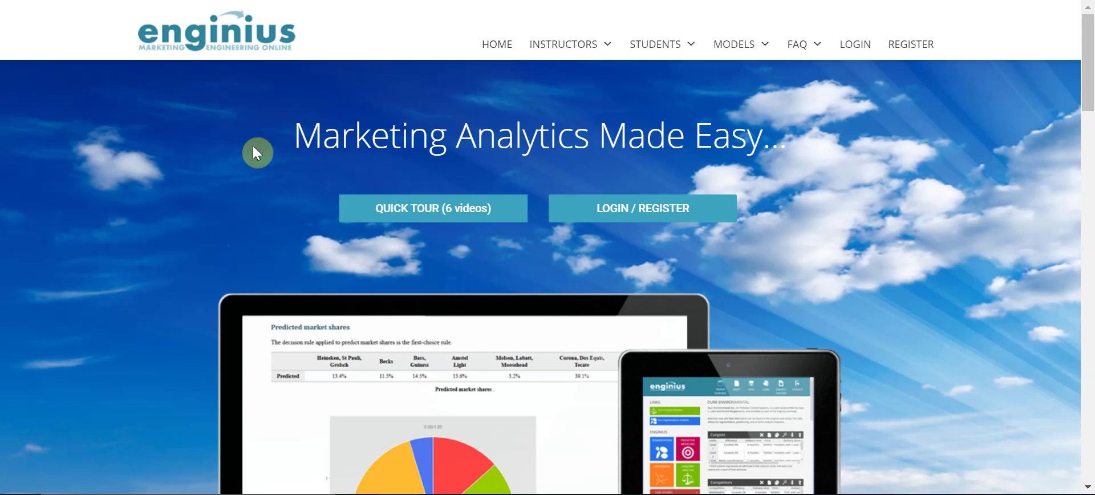
# Log in to Enginius with the autofilled credentials and go to the dashboard.
pyautogui.click(856, 49)
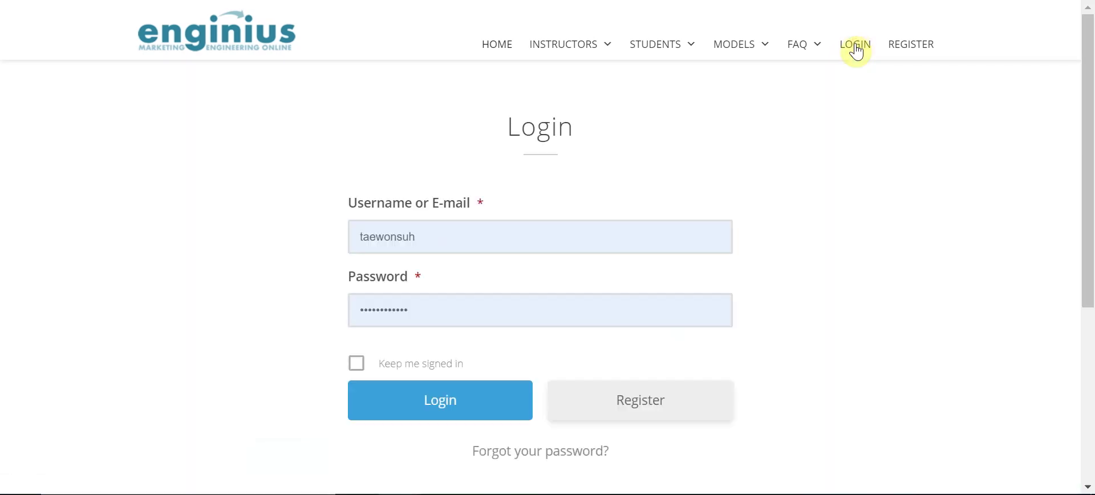
pyautogui.click(405, 400)
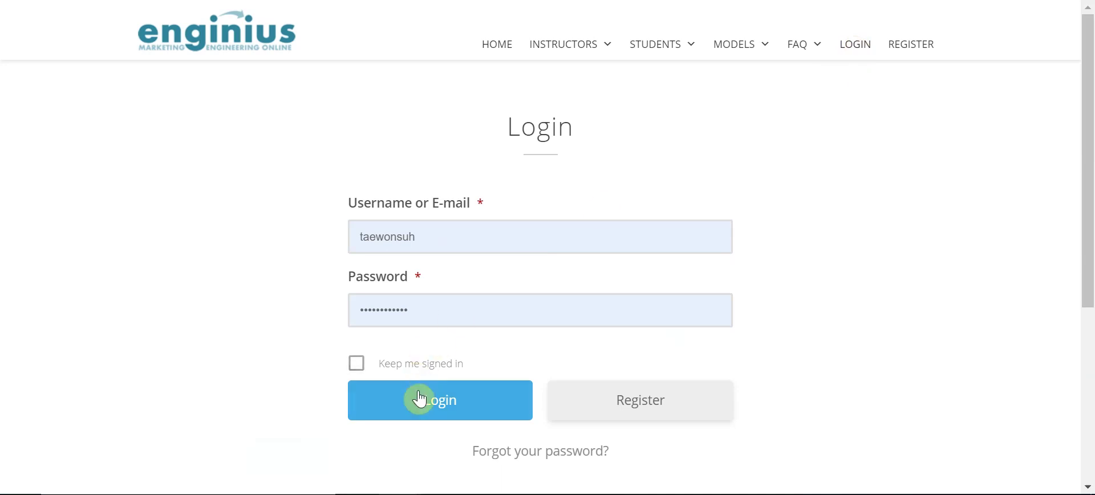
pyautogui.click(424, 403)
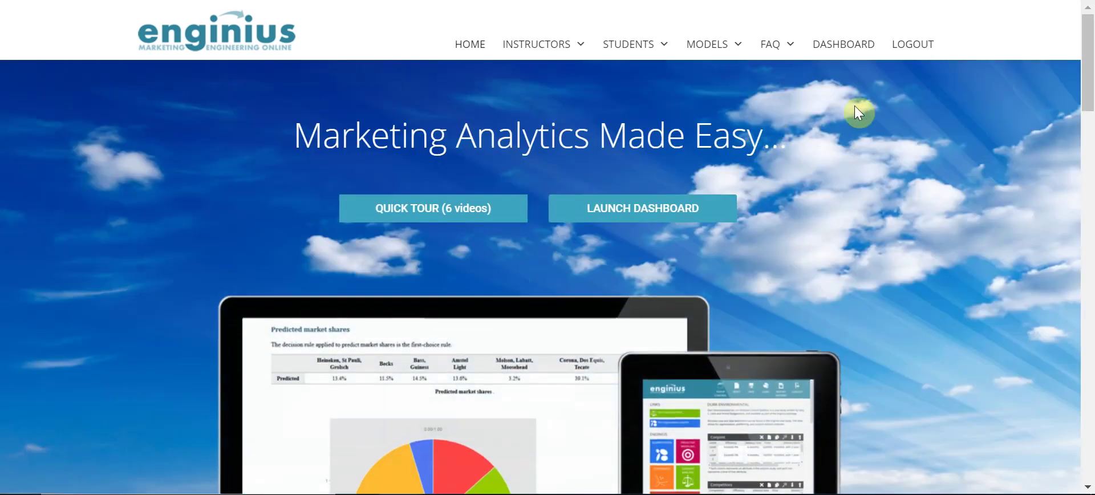
pyautogui.click(839, 46)
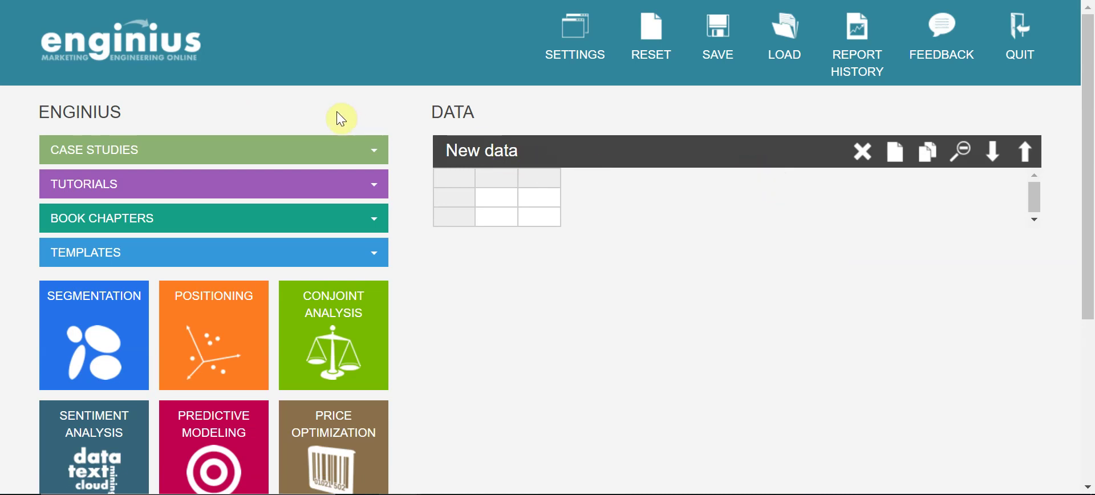
# Expand the Templates list on the dashboard.
pyautogui.click(279, 252)
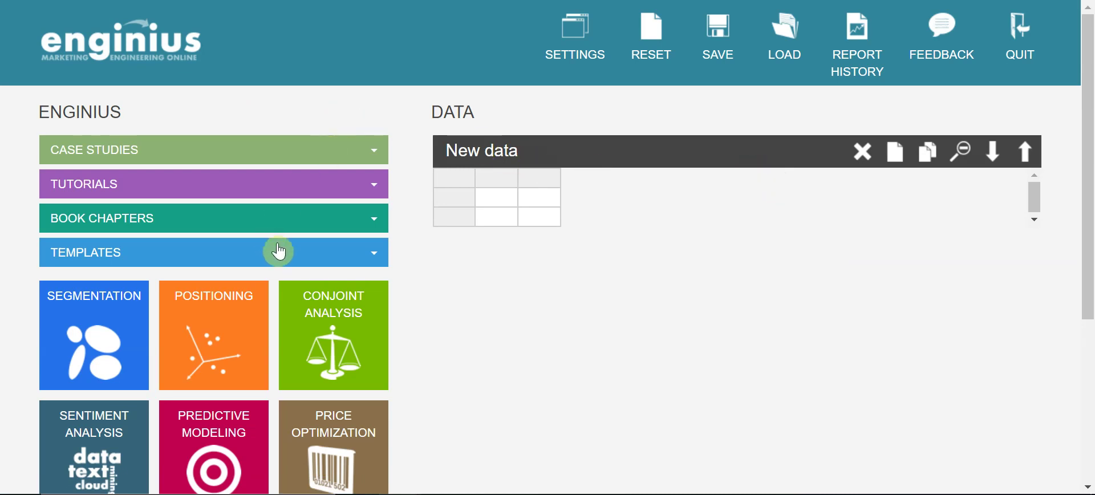
pyautogui.click(376, 258)
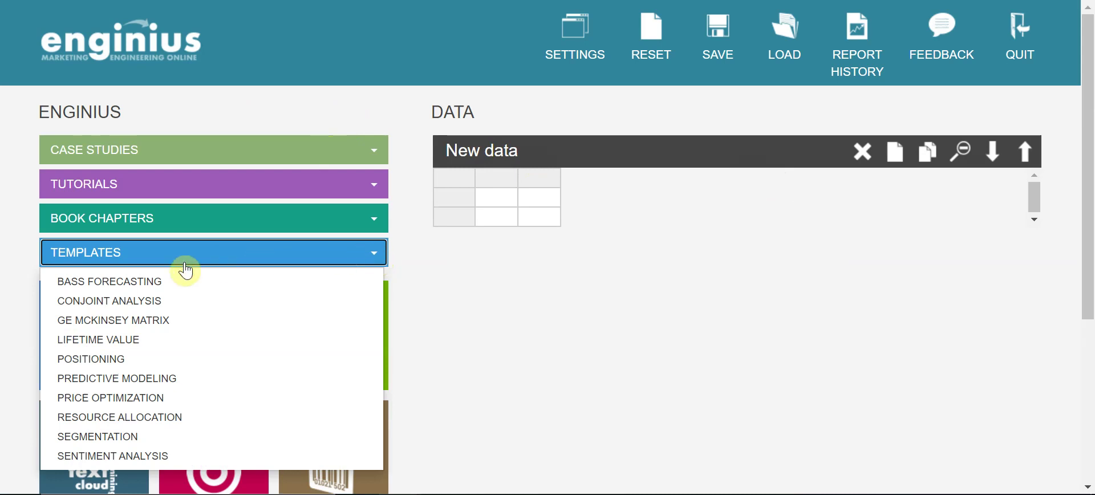
# Start a GE McKinsey Matrix template with 1 set of weights and bubble sizes included.
pyautogui.click(130, 322)
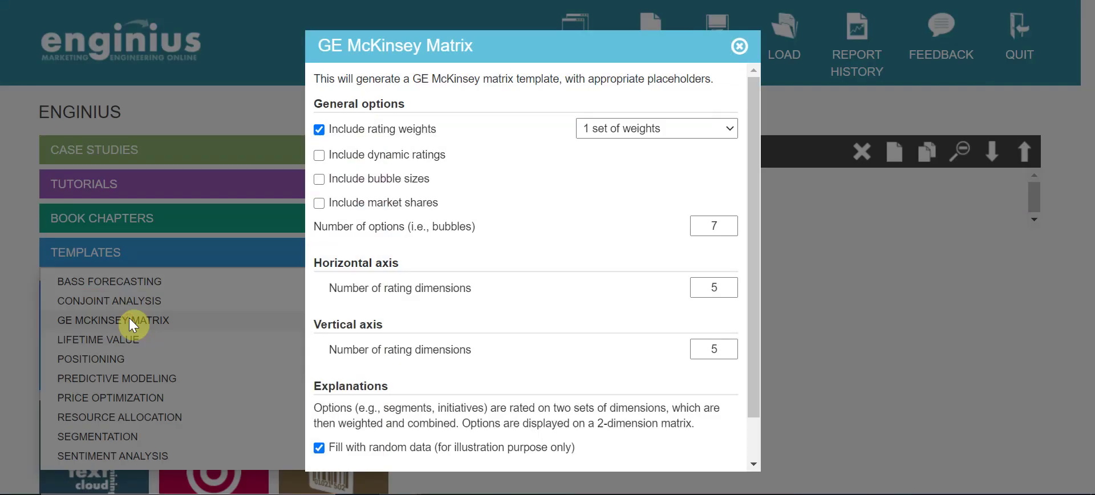
pyautogui.moveTo(514, 49); pyautogui.dragTo(514, 39)
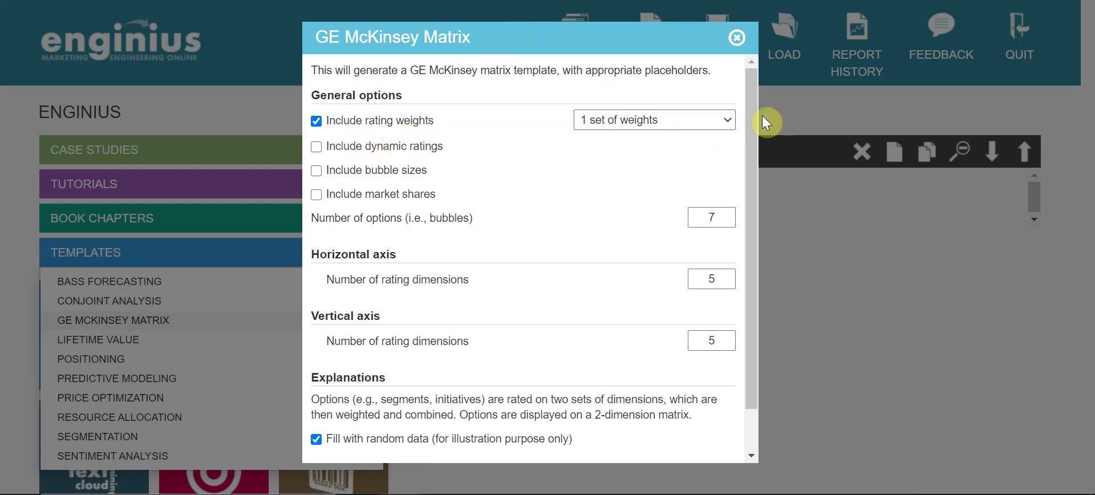
pyautogui.click(727, 121)
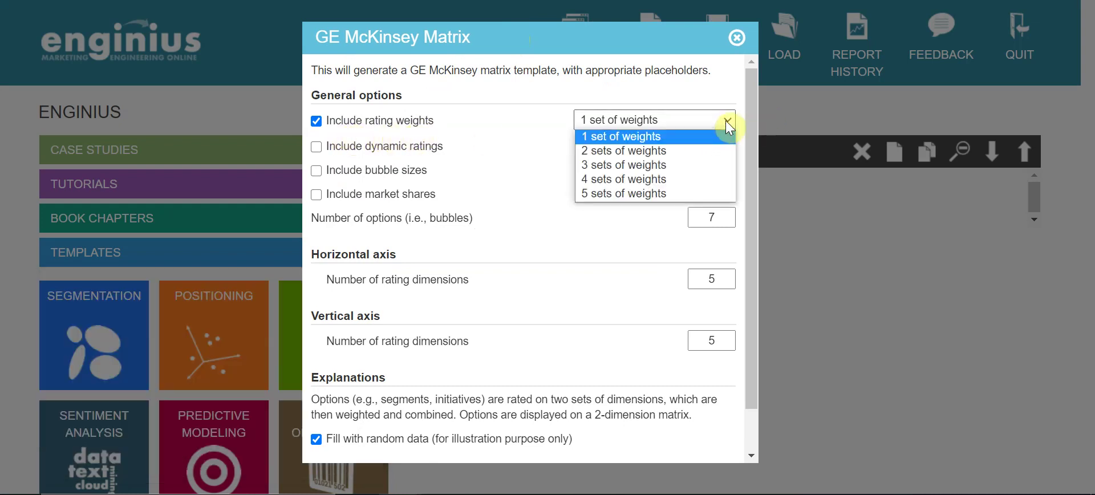
pyautogui.click(615, 135)
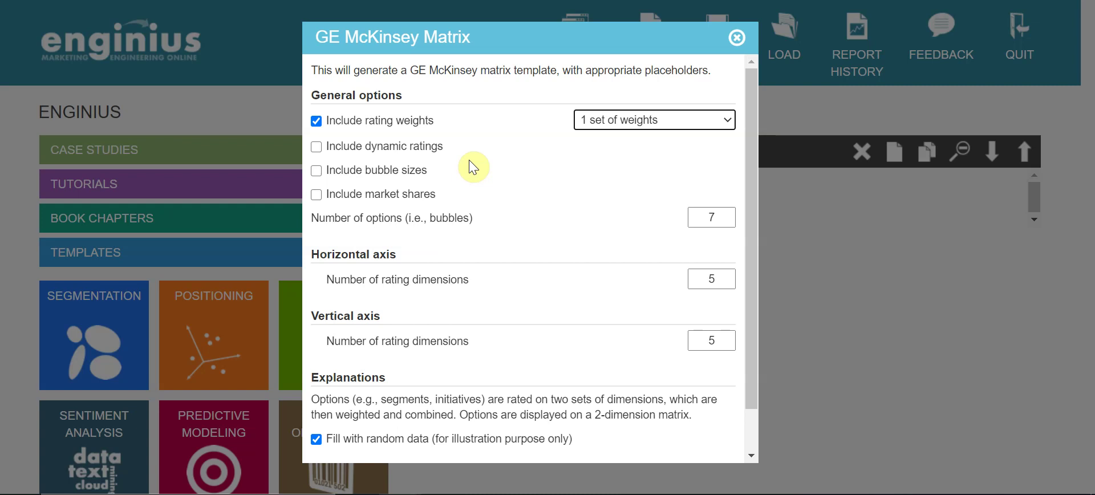
pyautogui.click(316, 171)
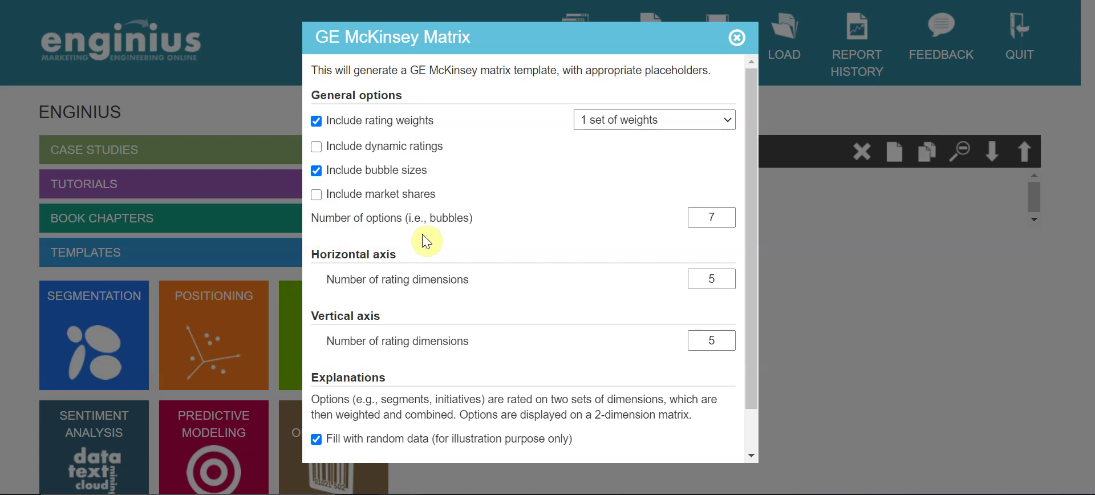
# Set 4 options and 2 rating dimensions on each axis, then run the template.
pyautogui.click(721, 217)
pyautogui.press('BackSpace')
pyautogui.write('4')
pyautogui.scroll(-2, 508, 275)
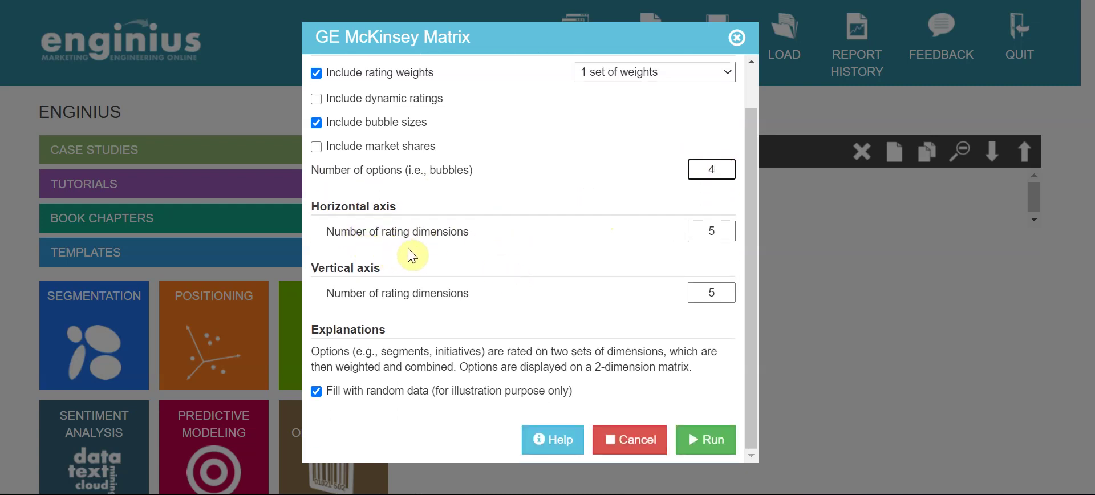
pyautogui.click(720, 234)
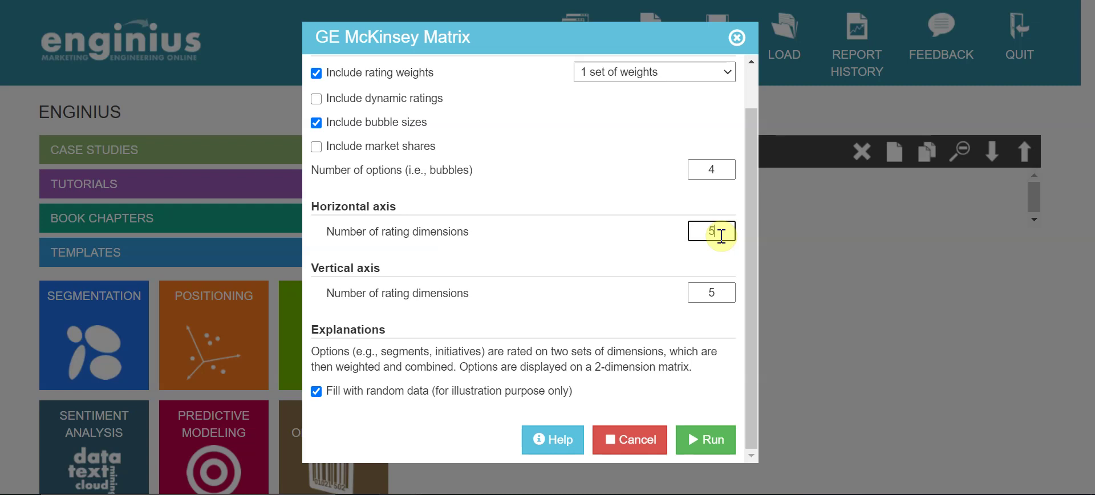
pyautogui.press('BackSpace')
pyautogui.write('2')
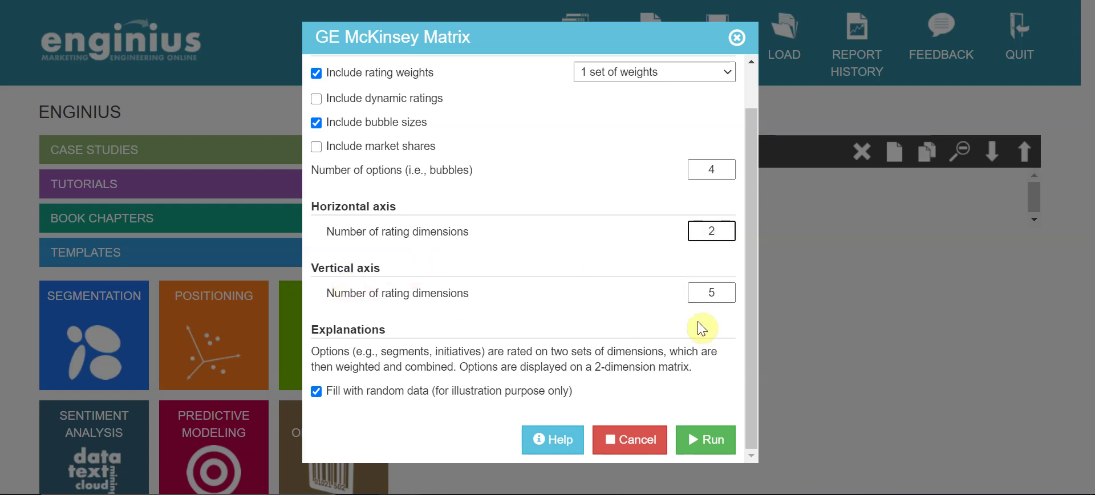
pyautogui.click(718, 294)
pyautogui.press('BackSpace')
pyautogui.write('2')
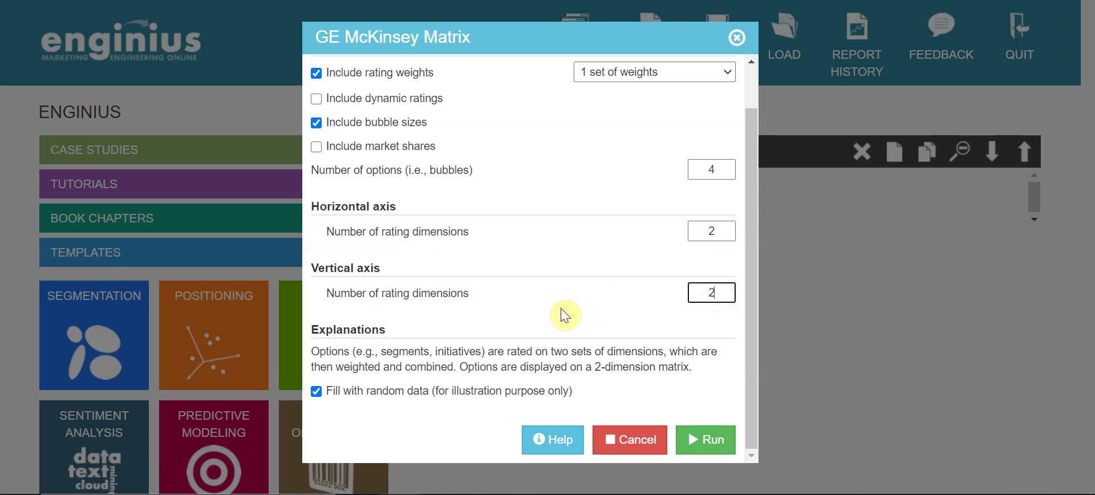
pyautogui.click(712, 441)
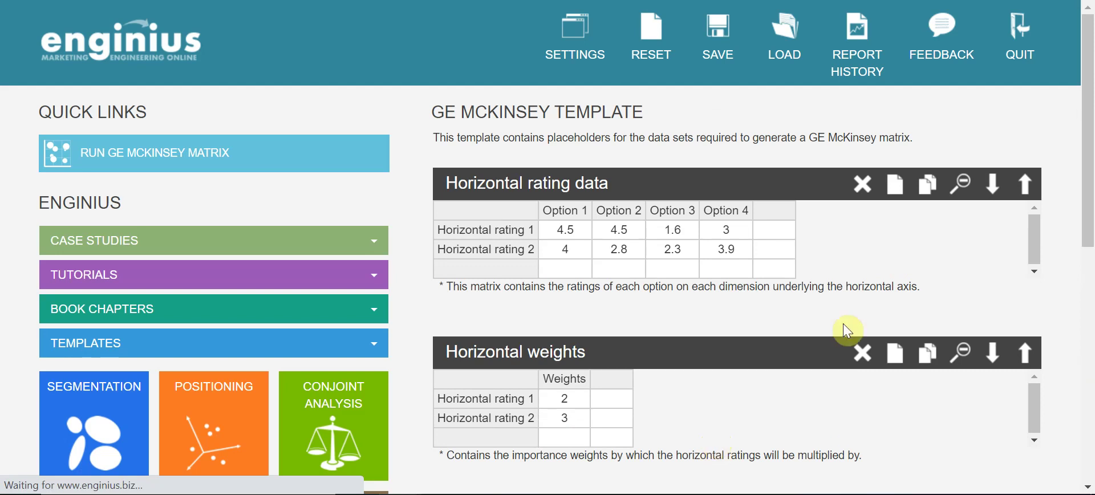
# Scroll down through the generated rating and weight tables to inspect them.
pyautogui.moveTo(1088, 137); pyautogui.dragTo(1090, 194)
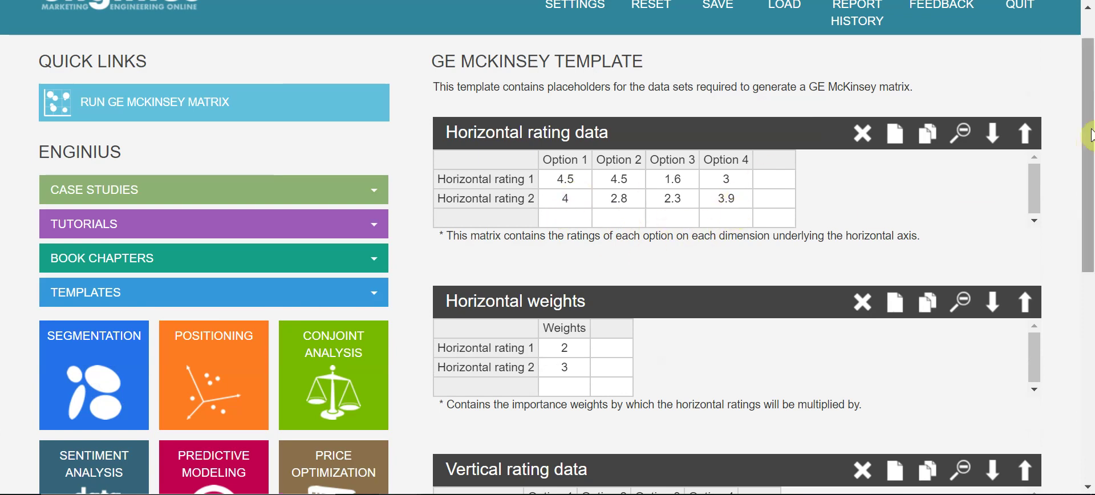
pyautogui.moveTo(1087, 146); pyautogui.dragTo(1091, 168)
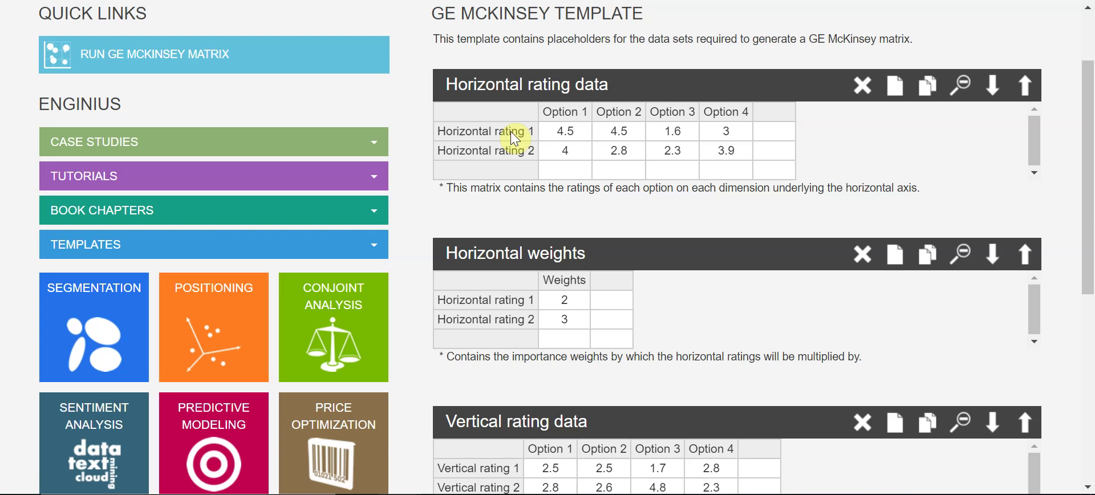
# Relabel the horizontal rating rows 'GDP' and 'Growth rate'.
pyautogui.click(511, 133)
pyautogui.press('Delete')
pyautogui.write('GDP')
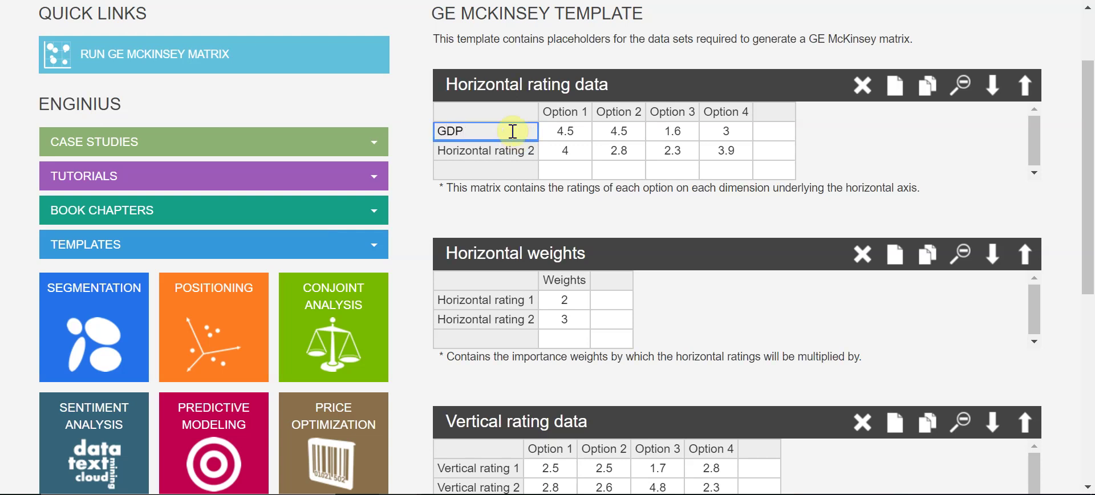
pyautogui.click(480, 148)
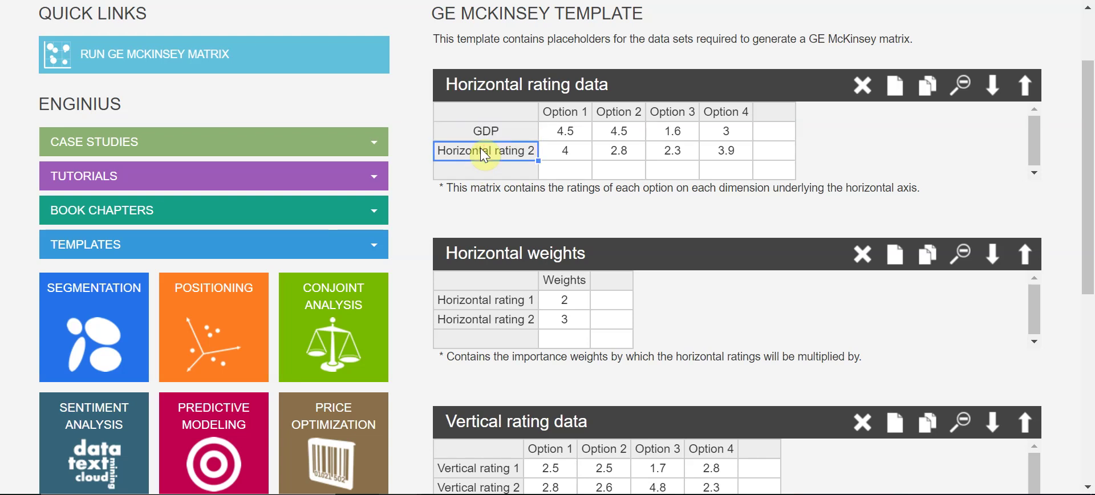
pyautogui.press('Delete')
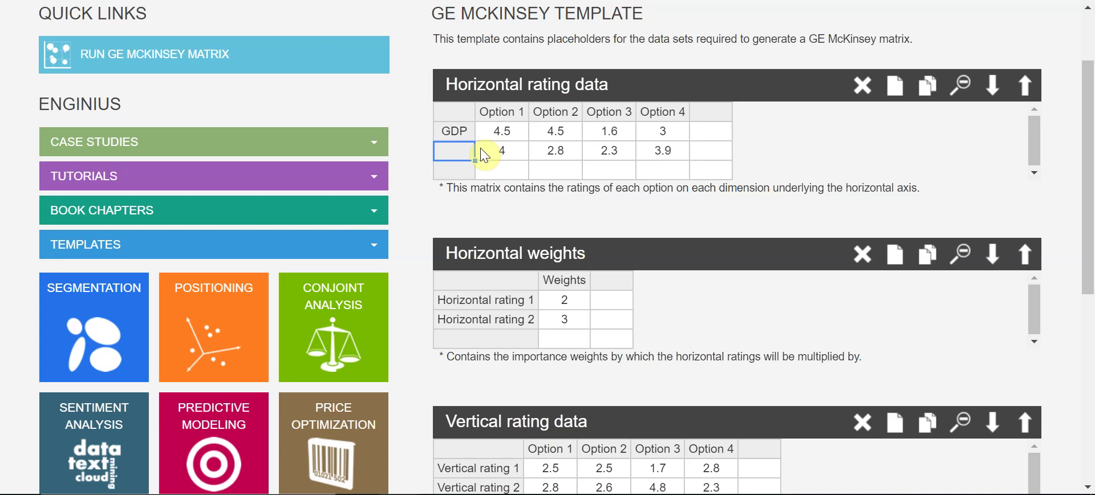
pyautogui.write('Growth rate')
pyautogui.press('Return')
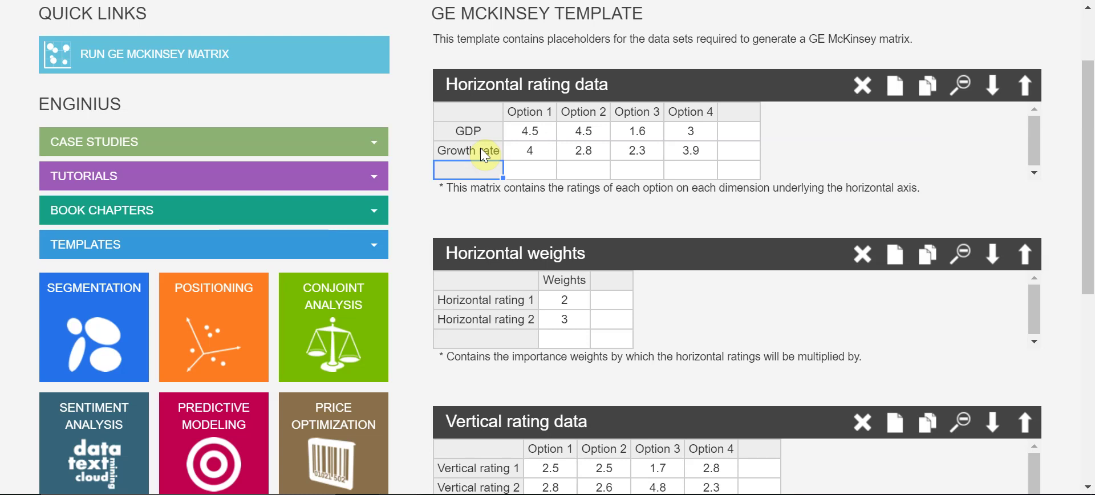
# Rename the horizontal rating option columns a, b, c and d.
pyautogui.click(546, 111)
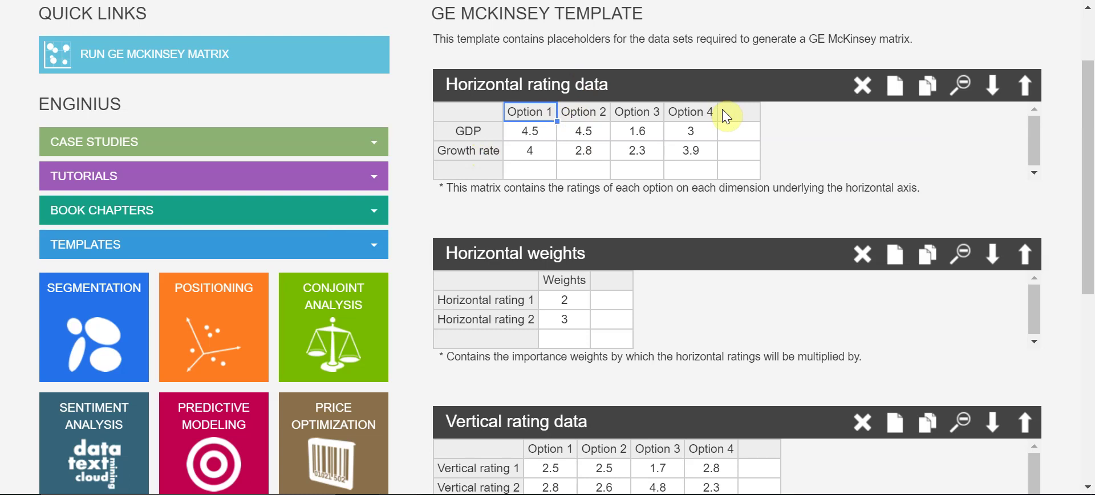
pyautogui.write('a')
pyautogui.press('Tab')
pyautogui.write('b')
pyautogui.press('Tab')
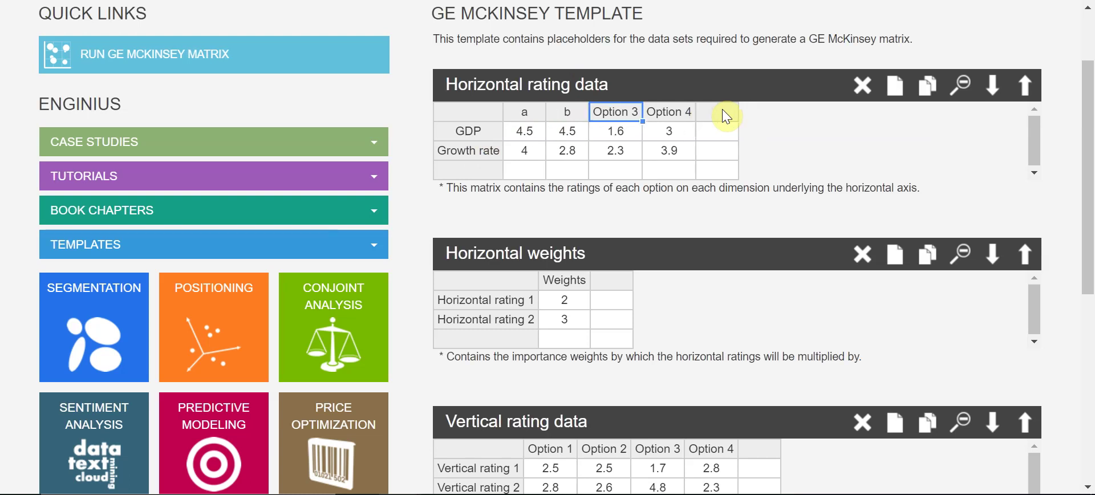
pyautogui.write('c')
pyautogui.press('Tab')
pyautogui.write('d')
pyautogui.press('Return')
# Set the GDP score to 5 for market a and 2 for market d.
pyautogui.press('Left')
pyautogui.press('Left')
pyautogui.press('Left')
pyautogui.press('Down')
pyautogui.press('Right')
pyautogui.press('Right')
pyautogui.press('Right')
pyautogui.press('Up')
pyautogui.press('Left')
pyautogui.press('Left')
pyautogui.press('Left')
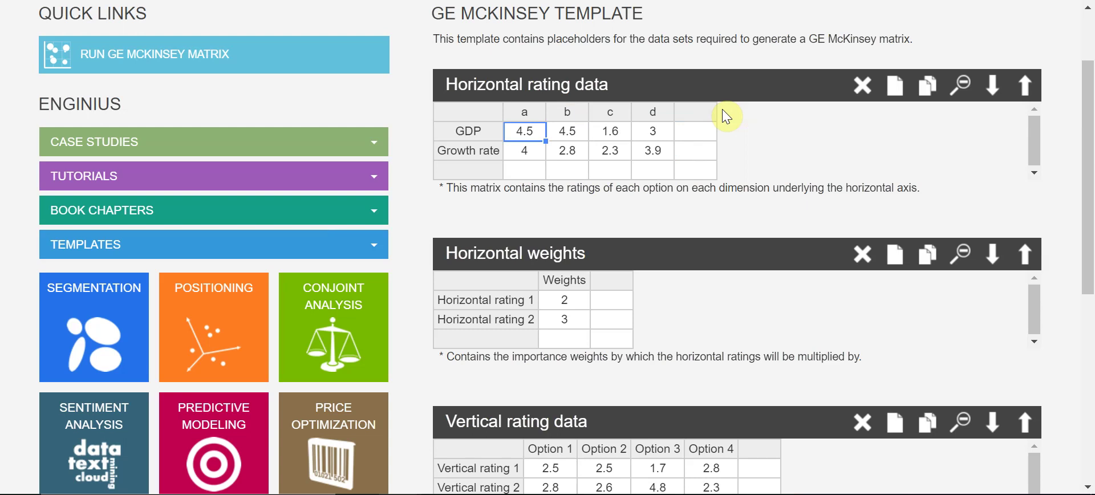
pyautogui.write('5')
pyautogui.press('Tab')
pyautogui.press('Tab')
pyautogui.press('Tab')
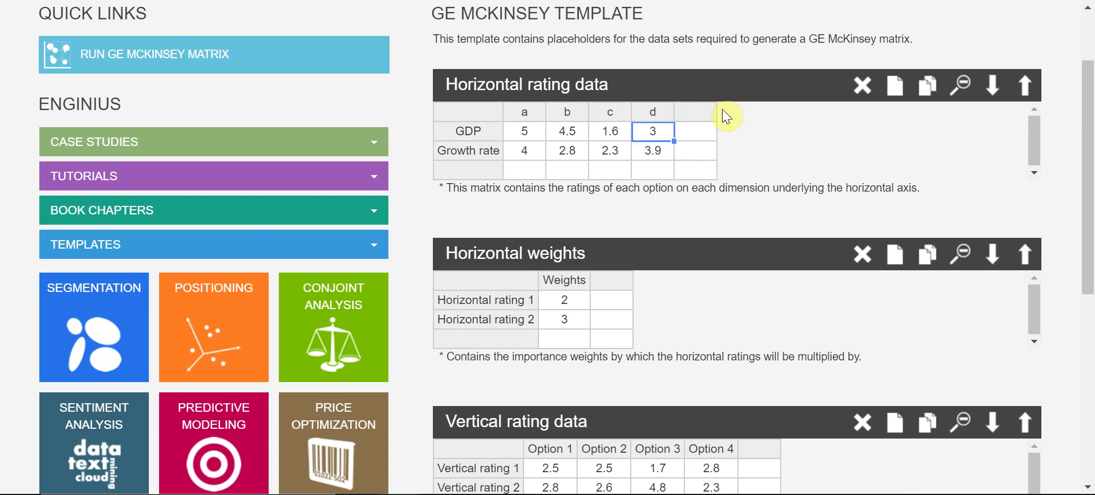
pyautogui.write('2')
pyautogui.press('Return')
pyautogui.press('Left')
pyautogui.press('Left')
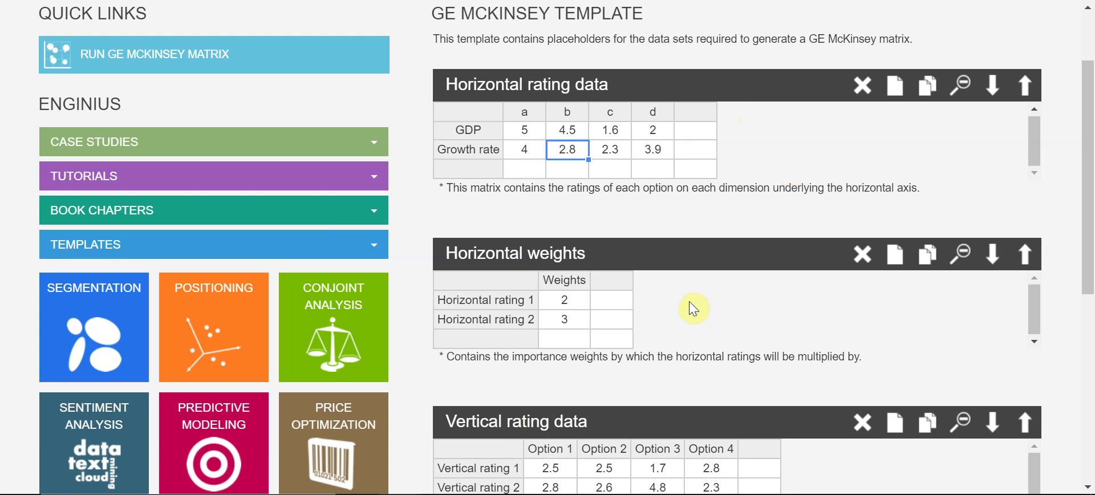
# Label the Horizontal weights rows 'GDP' and 'Growth rate'.
pyautogui.click(486, 298)
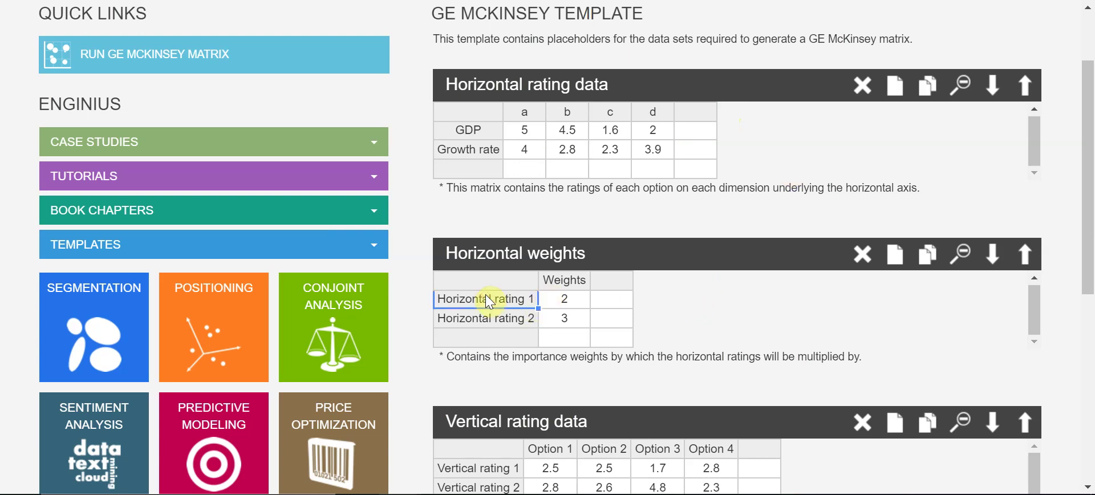
pyautogui.write('GDP')
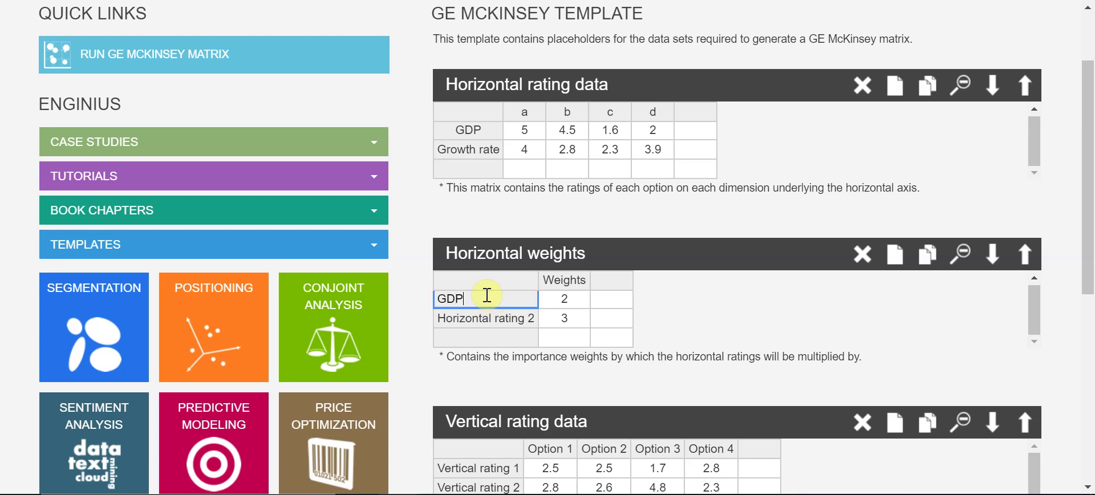
pyautogui.press('Return')
pyautogui.write('Growth')
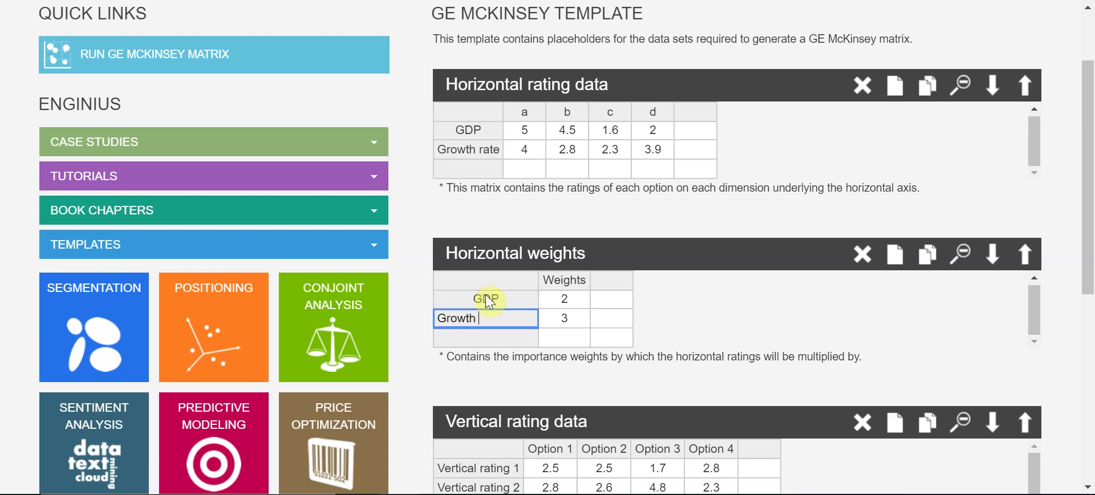
pyautogui.write(' rate')
pyautogui.press('Tab')
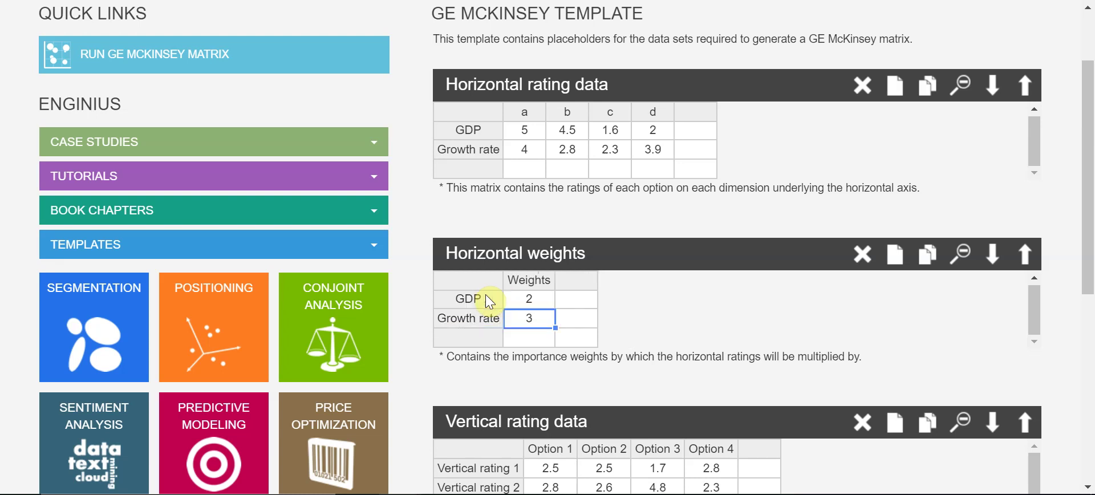
# Set the GDP weight to 5 and the Growth rate weight to 4.
pyautogui.press('Up')
pyautogui.write('5')
pyautogui.press('Return')
pyautogui.write('4')
pyautogui.press('Tab')
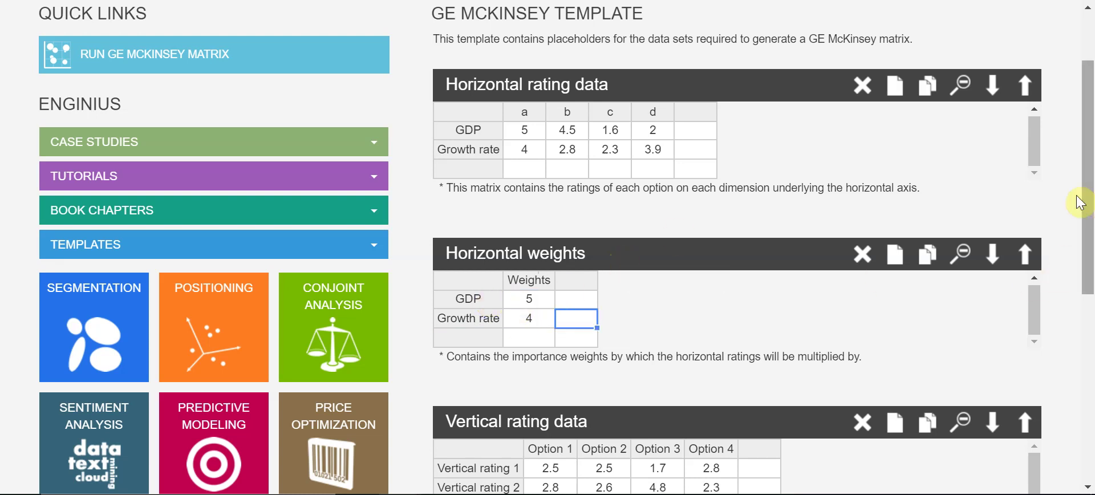
pyautogui.moveTo(1087, 202); pyautogui.dragTo(1091, 371)
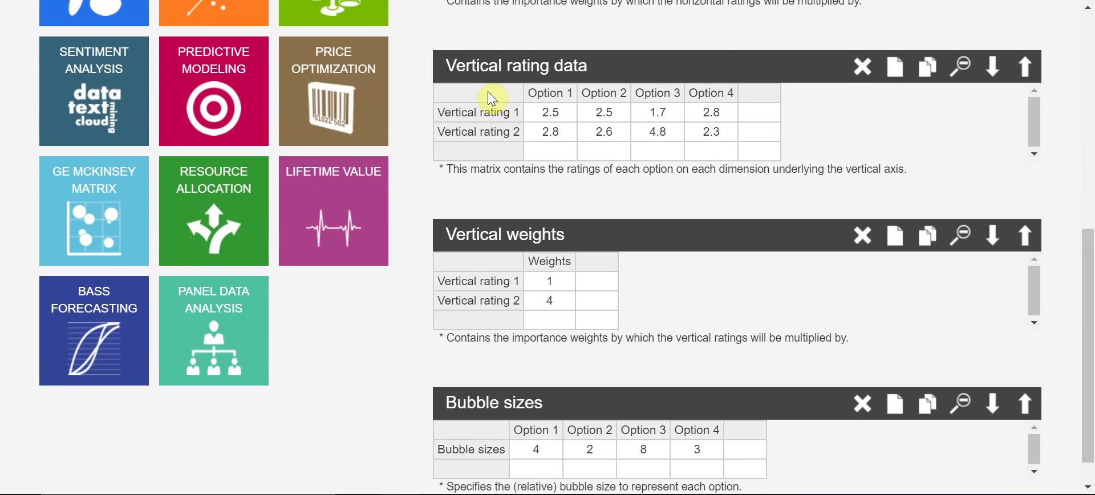
# Relabel the vertical rating rows 'Tea consumption' and 'Soft drink'.
pyautogui.click(479, 118)
pyautogui.write('T')
pyautogui.press('BackSpace')
pyautogui.write('Tea consu')
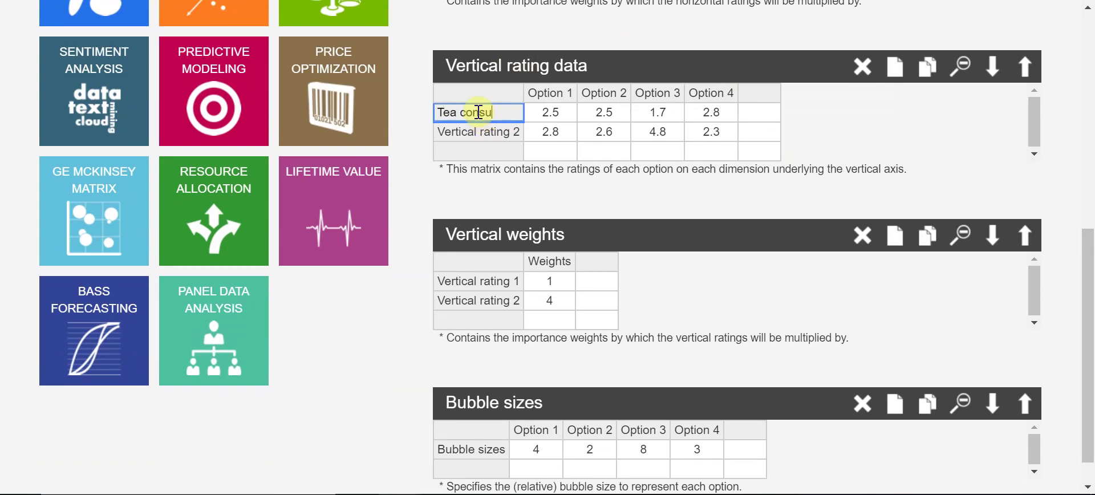
pyautogui.write('mption')
pyautogui.press('Return')
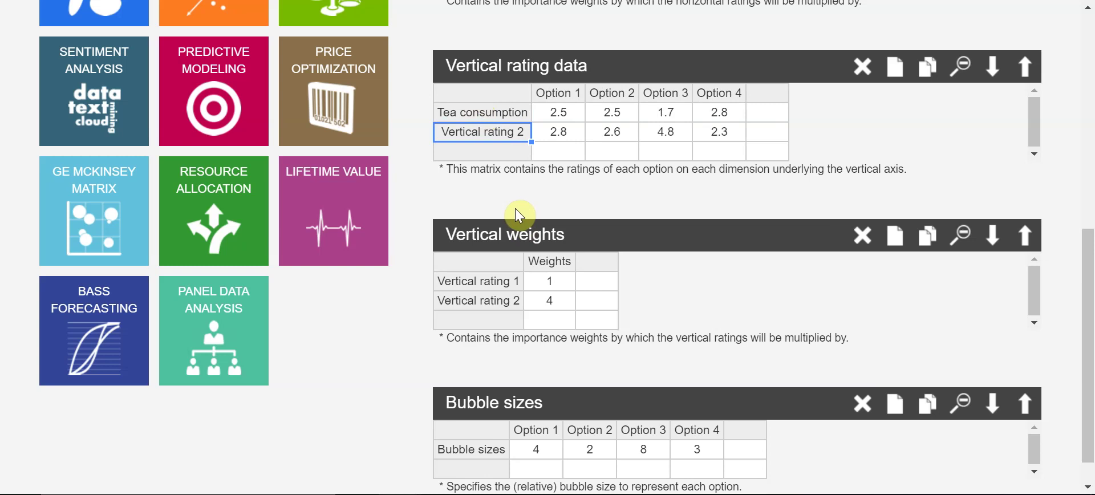
pyautogui.write('Sof')
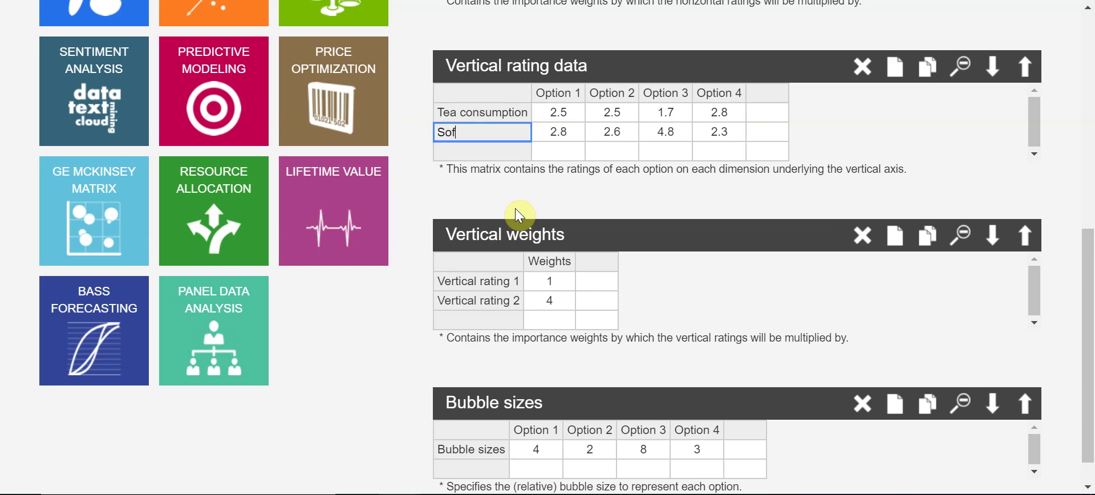
pyautogui.write('t drink')
# Rename the vertical rating option columns a, b, c and d.
pyautogui.click(558, 93)
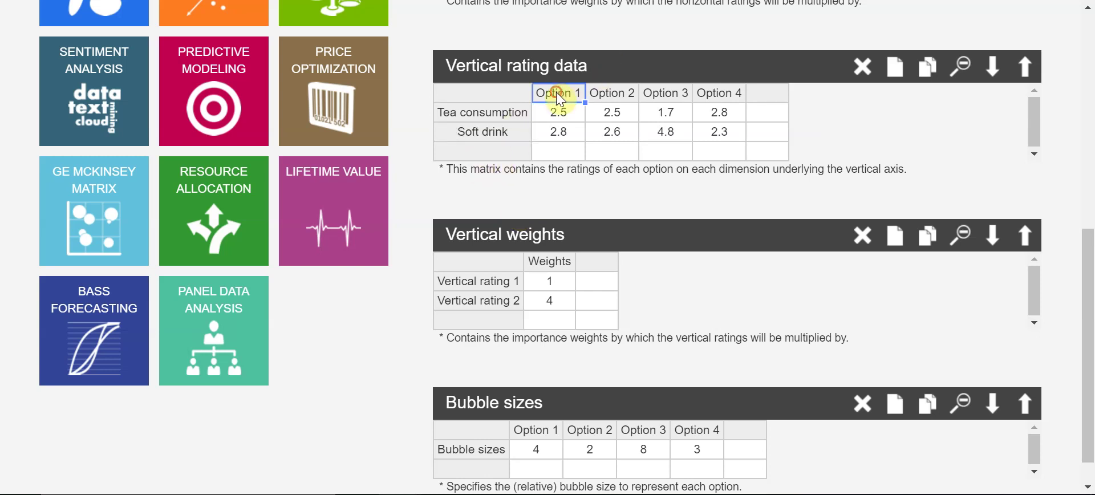
pyautogui.write('a')
pyautogui.press('Tab')
pyautogui.write('b')
pyautogui.press('Tab')
pyautogui.write('c')
pyautogui.press('Tab')
pyautogui.write('d')
pyautogui.press('Return')
# Give b a Tea consumption score of 4 and Soft drink 5, and d Soft drink 3.
pyautogui.press('Left')
pyautogui.press('Left')
pyautogui.write('4')
pyautogui.press('Return')
pyautogui.write('5')
pyautogui.press('Right')
pyautogui.press('Right')
pyautogui.write('3')
pyautogui.press('Up')
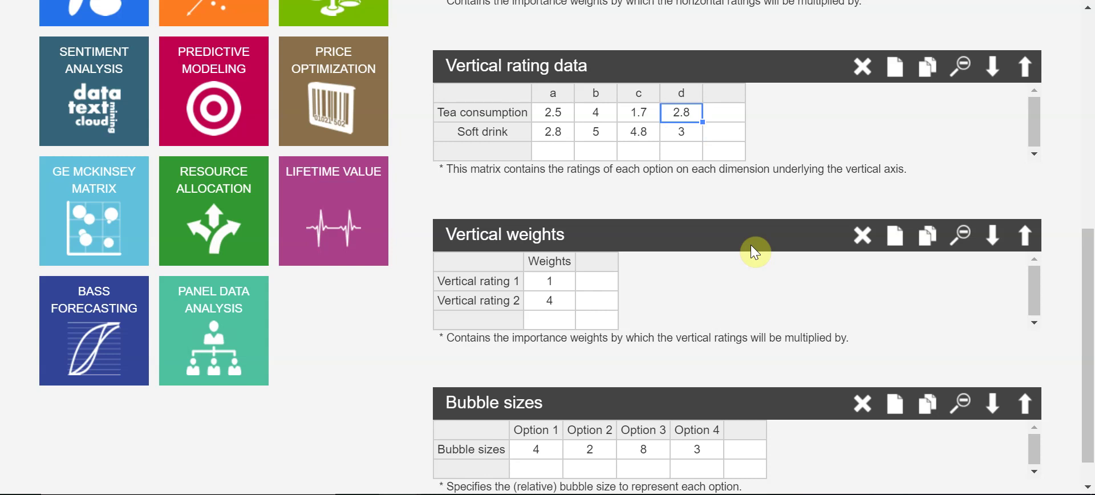
pyautogui.moveTo(1082, 396)
pyautogui.mouseDown()
pyautogui.moveTo(1090, 201)
pyautogui.moveTo(1090, 419)
pyautogui.moveTo(1090, 407)
pyautogui.mouseUp()
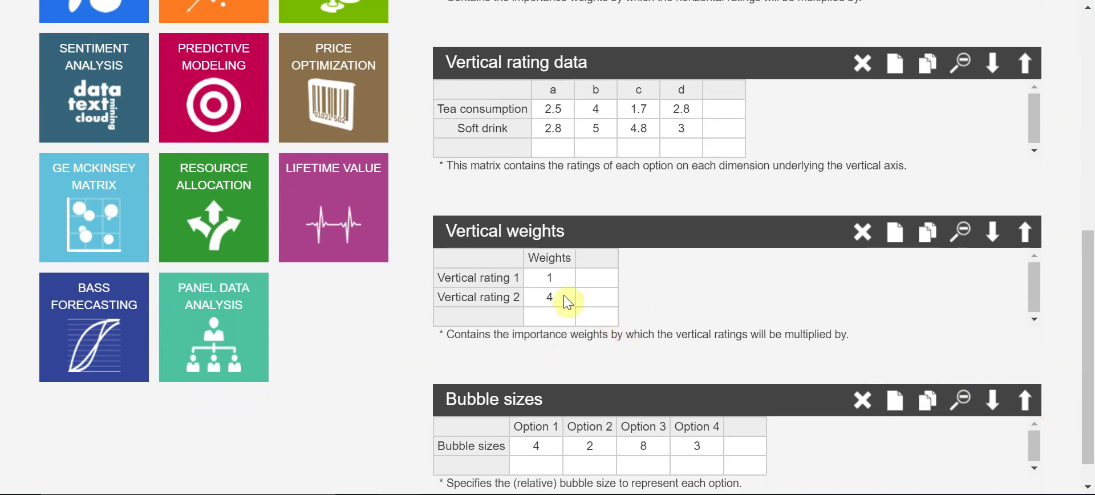
# Label the Vertical weights rows 'Tea consumption' and 'Soft drink'.
pyautogui.click(482, 275)
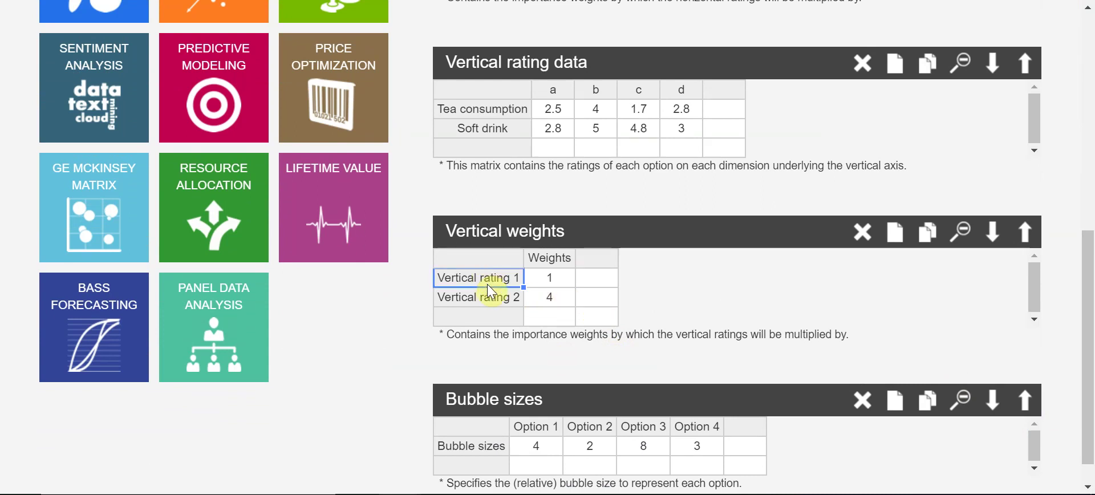
pyautogui.write('Tea consumption')
pyautogui.click(485, 296)
pyautogui.press('Delete')
pyautogui.write('Soft')
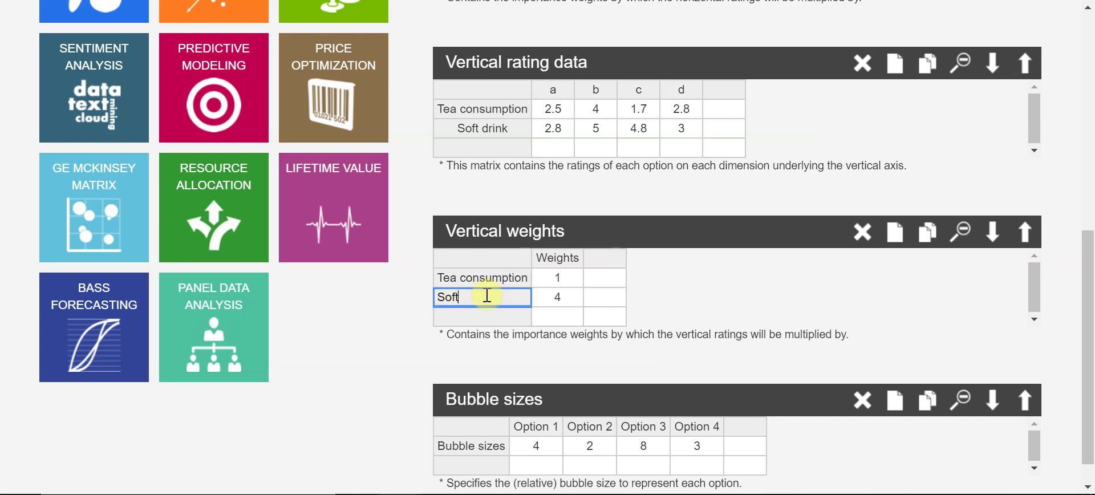
pyautogui.write(' dirink')
pyautogui.press('Tab')
# Set the Tea consumption weight to 5 and the Soft drink weight to 4.
pyautogui.press('Up')
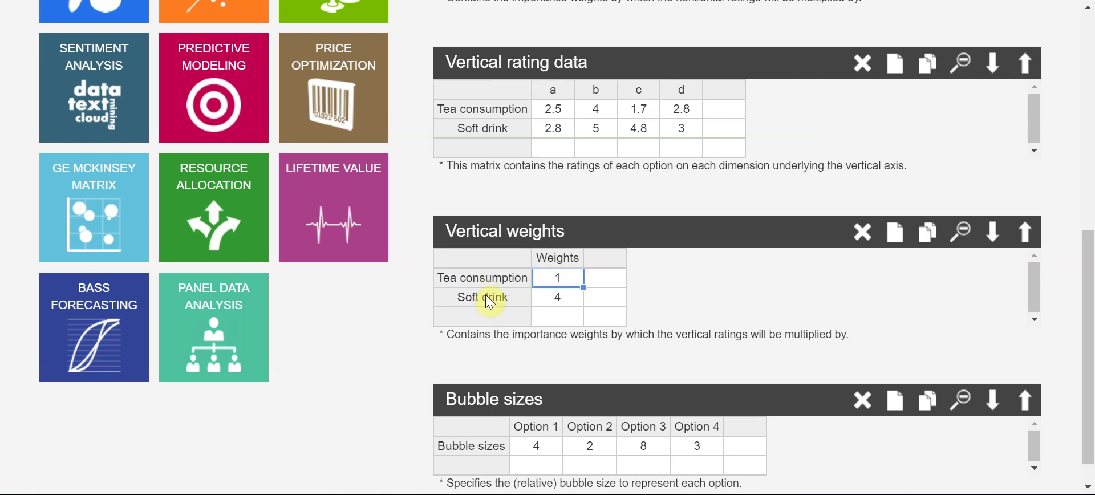
pyautogui.write('5')
pyautogui.press('Return')
pyautogui.write('4')
pyautogui.press('Tab')
pyautogui.press('Down')
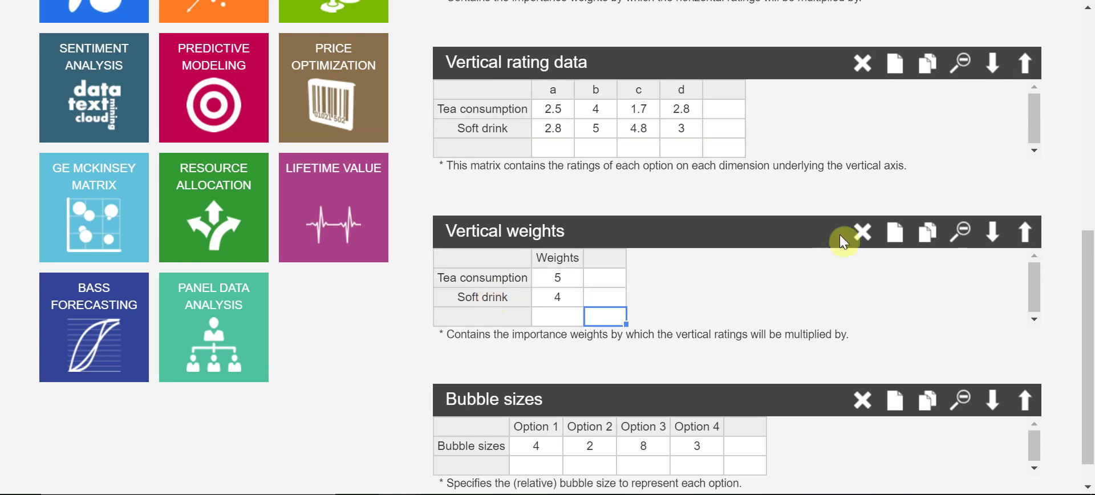
# Label the four Bubble sizes columns a, b, c and d, holding sizes 4, 2, 8 and 3.
pyautogui.moveTo(1090, 251); pyautogui.dragTo(957, 331)
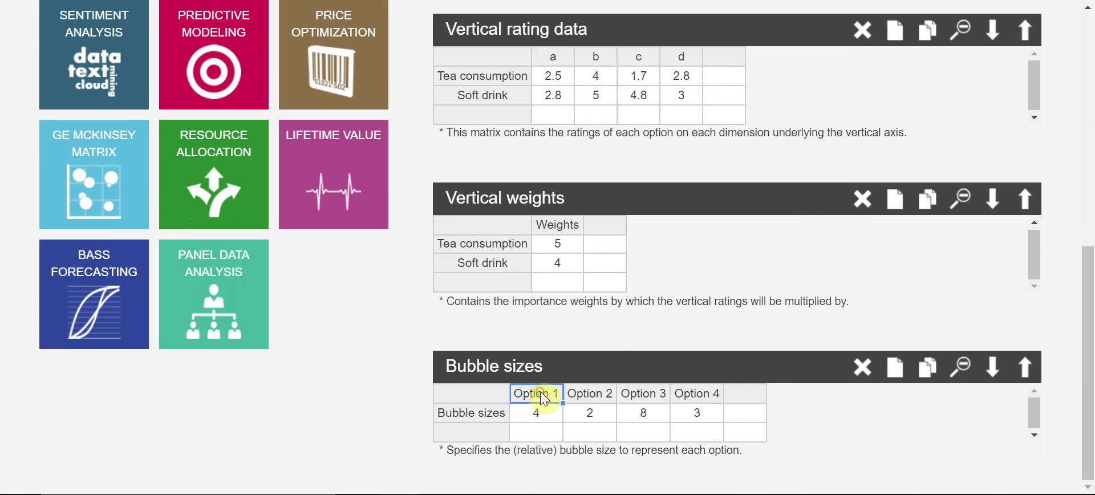
pyautogui.write('a')
pyautogui.press('Tab')
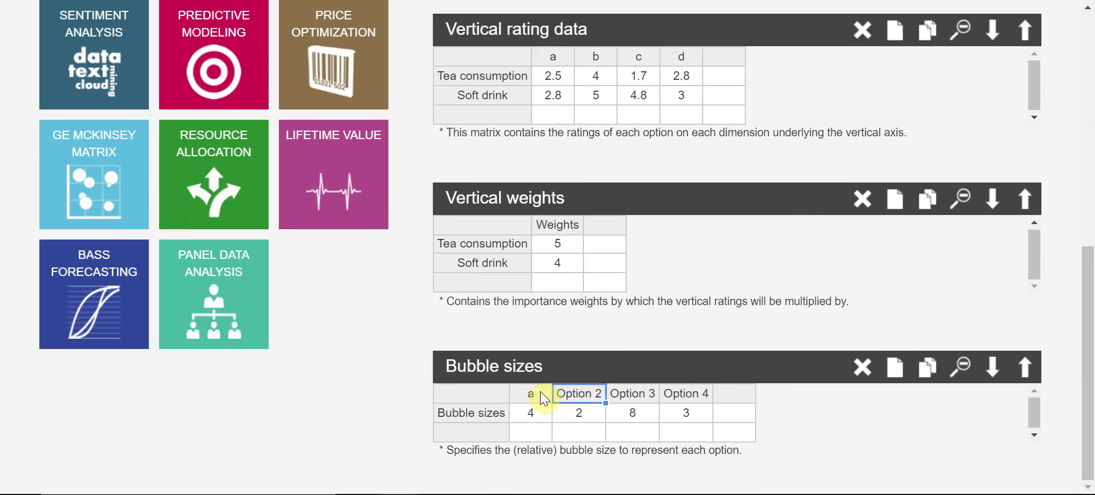
pyautogui.write('b')
pyautogui.press('Tab')
pyautogui.write('c')
pyautogui.press('Tab')
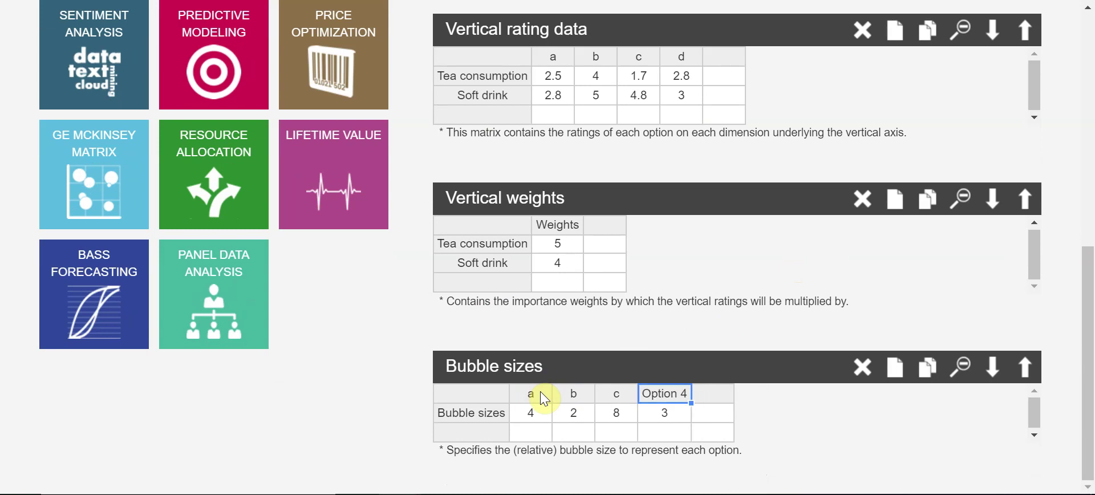
pyautogui.write('d')
pyautogui.press('Return')
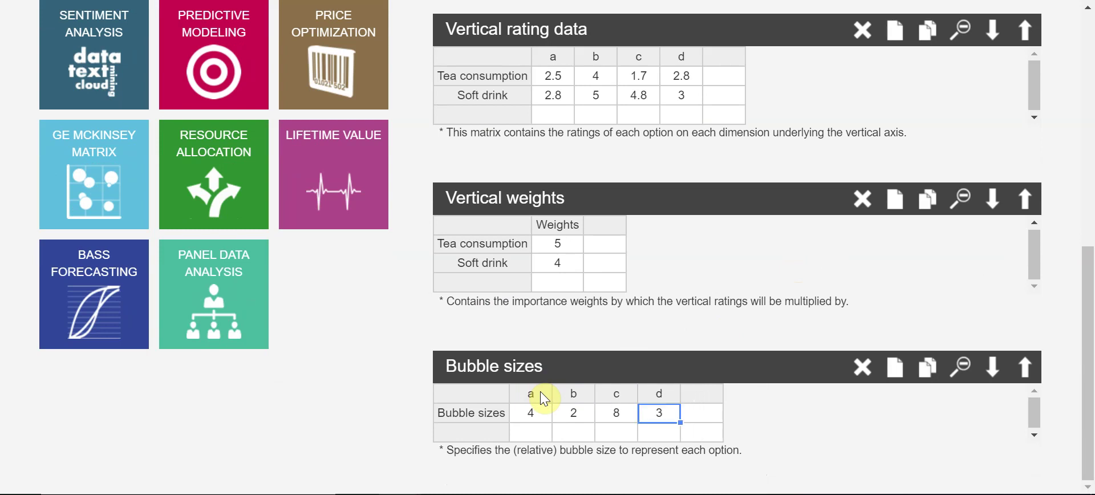
pyautogui.moveTo(1084, 443); pyautogui.dragTo(1089, 474)
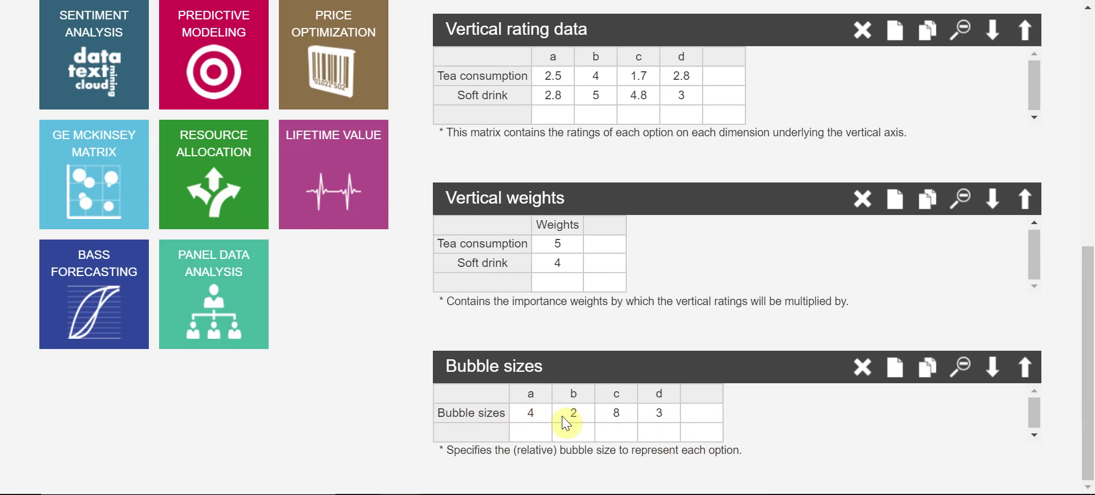
pyautogui.moveTo(1089, 359); pyautogui.dragTo(1091, 172)
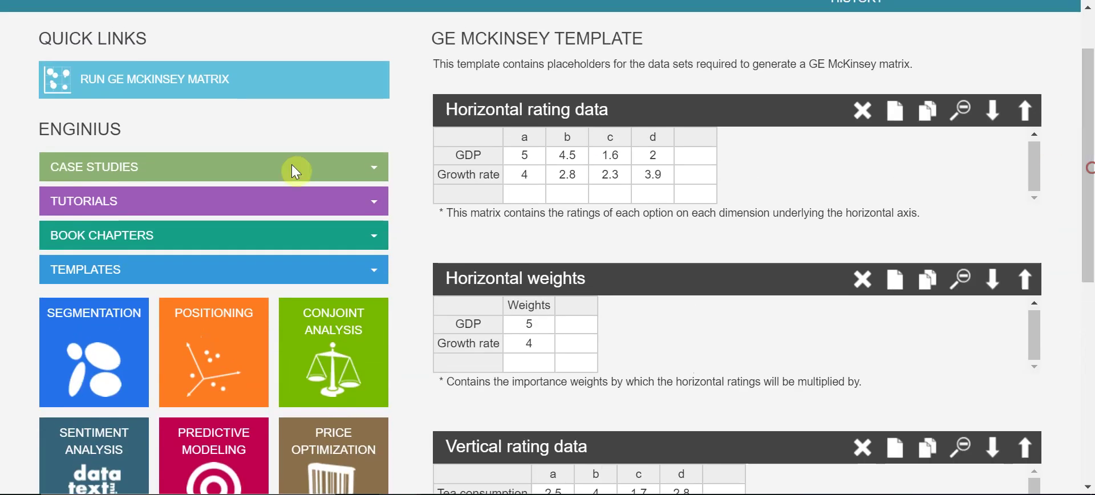
# Run the GE McKinsey Matrix analysis from Quick Links to produce the report.
pyautogui.click(118, 89)
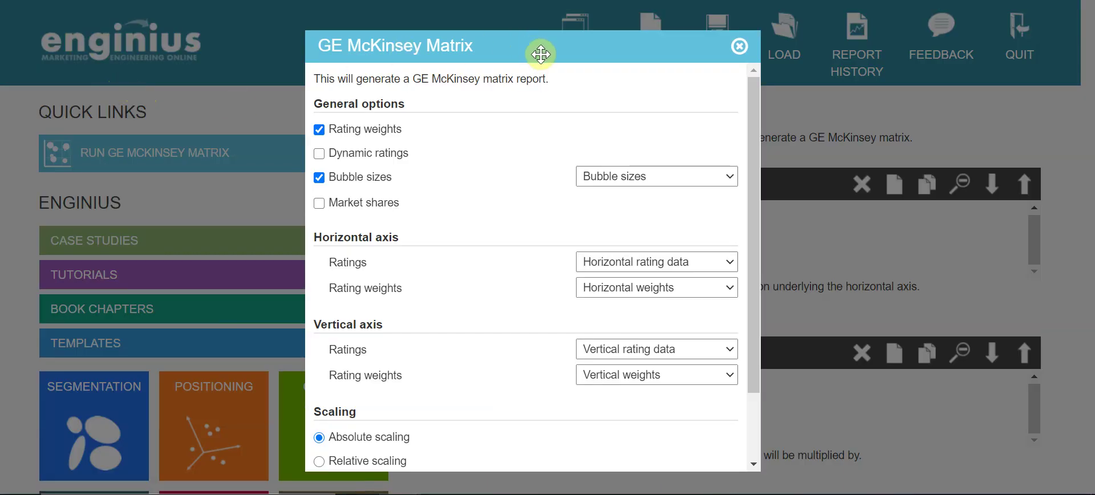
pyautogui.moveTo(542, 42); pyautogui.dragTo(535, 33)
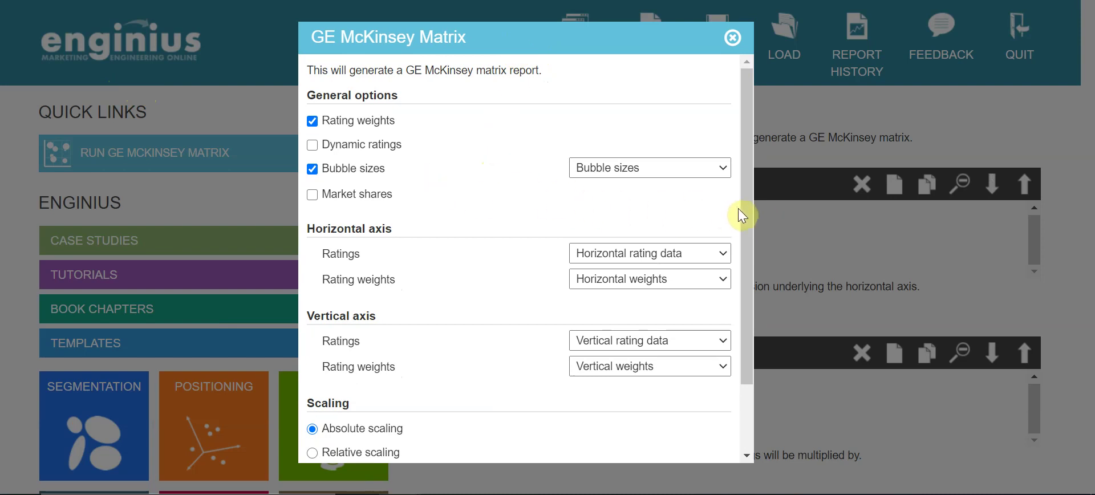
pyautogui.moveTo(751, 208); pyautogui.dragTo(761, 313)
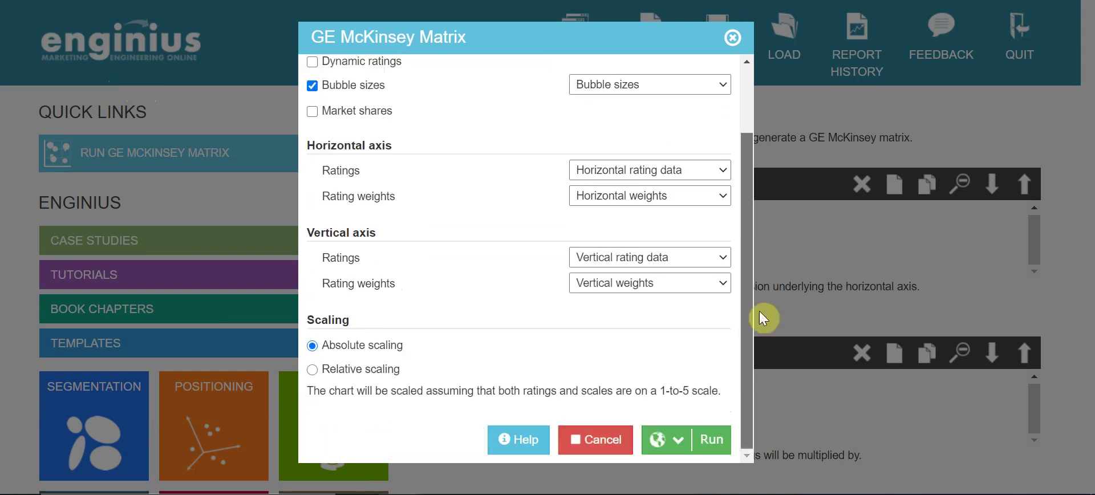
pyautogui.click(708, 451)
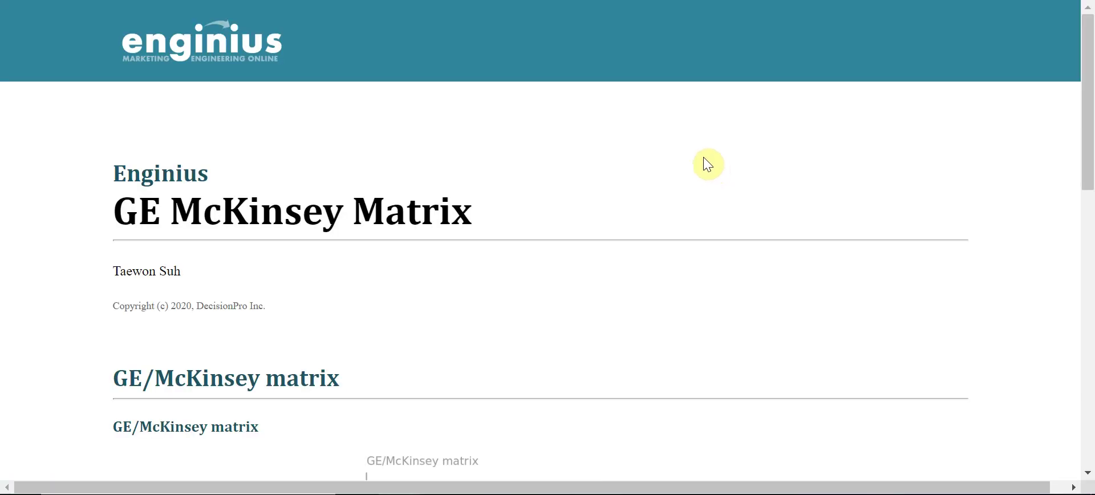
# Scroll the report to the GE/McKinsey bubble chart plotting markets a to d.
pyautogui.scroll(-7, 703, 156)
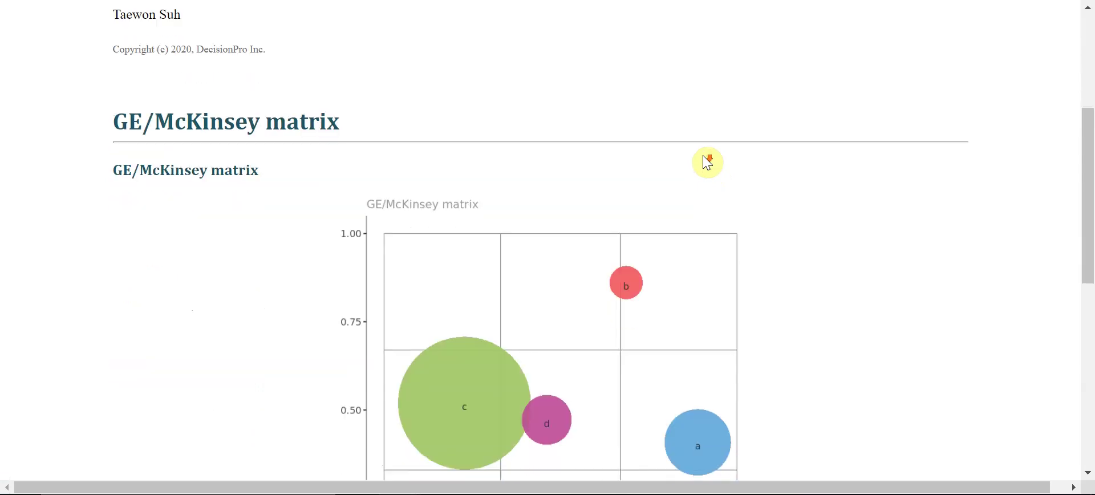
pyautogui.scroll(-3, 703, 156)
pyautogui.scroll(3, 703, 156)
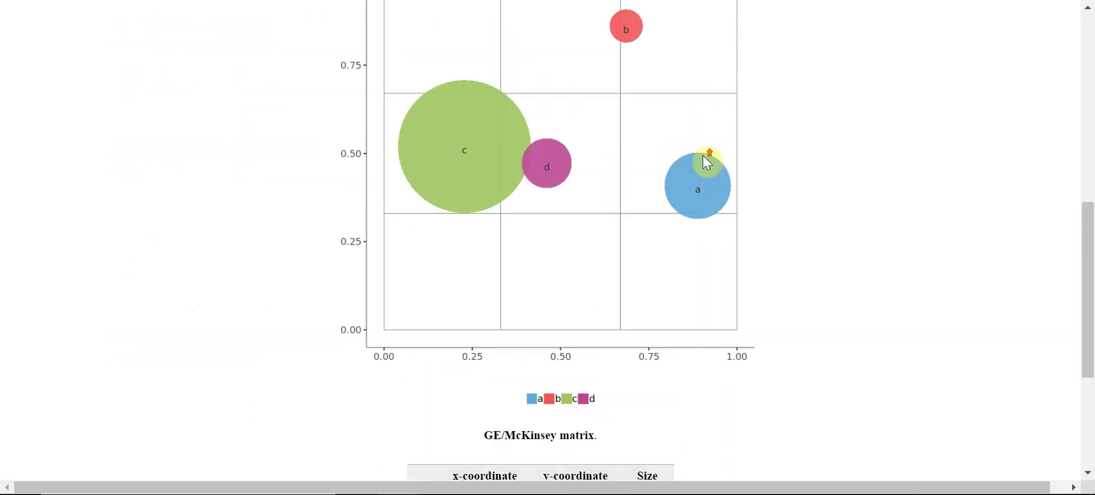